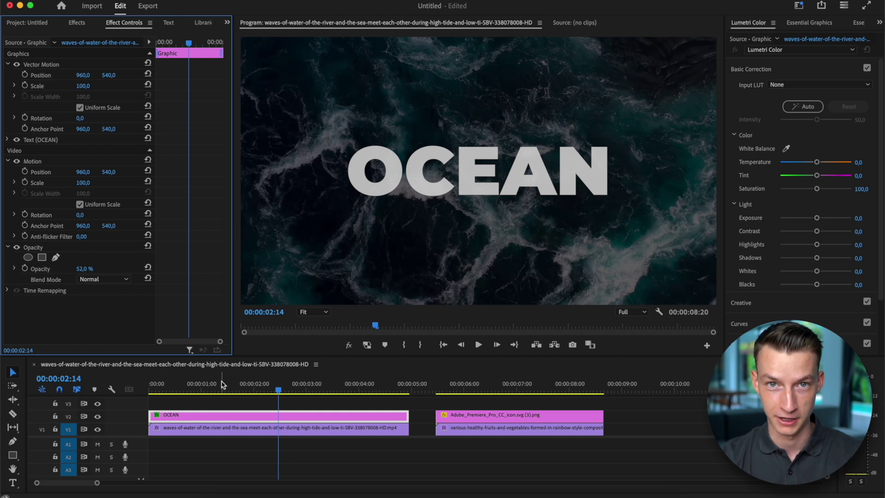
Step: Find Turbulent Displace with the search 'tur' and apply it to the OCEAN title clip
{"action": "left_click_drag", "start_coordinate": [225, 386], "coordinate": [271, 425]}
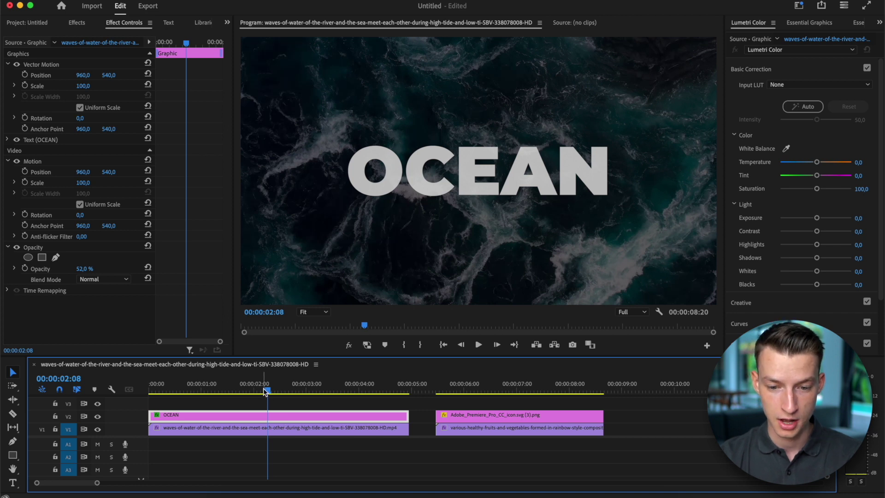
{"action": "left_click_drag", "start_coordinate": [267, 386], "coordinate": [203, 406]}
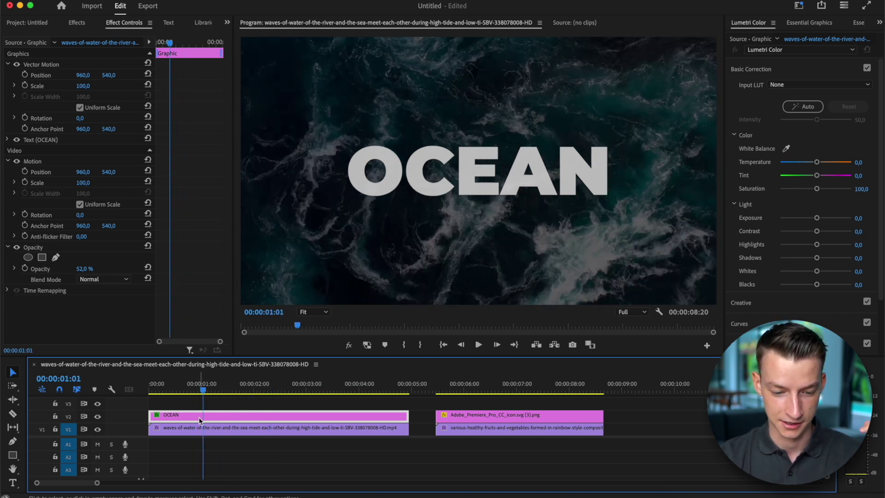
{"action": "left_click", "coordinate": [77, 23]}
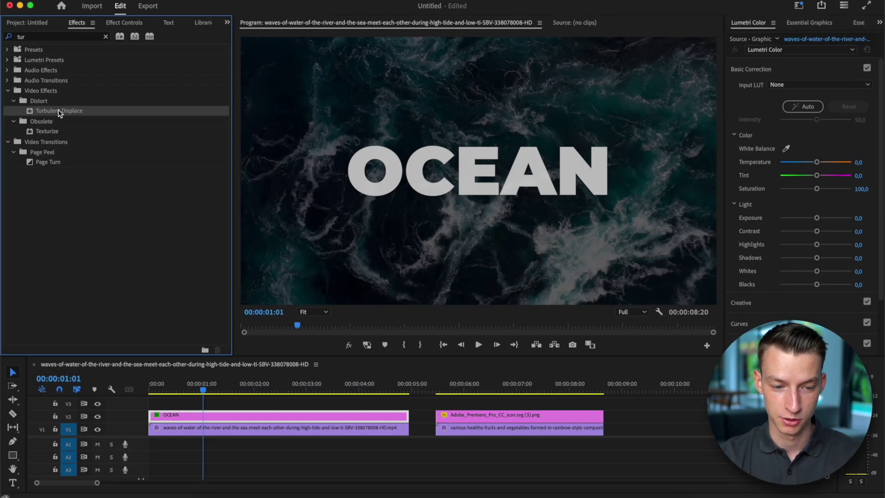
{"action": "left_click_drag", "start_coordinate": [59, 113], "coordinate": [230, 420]}
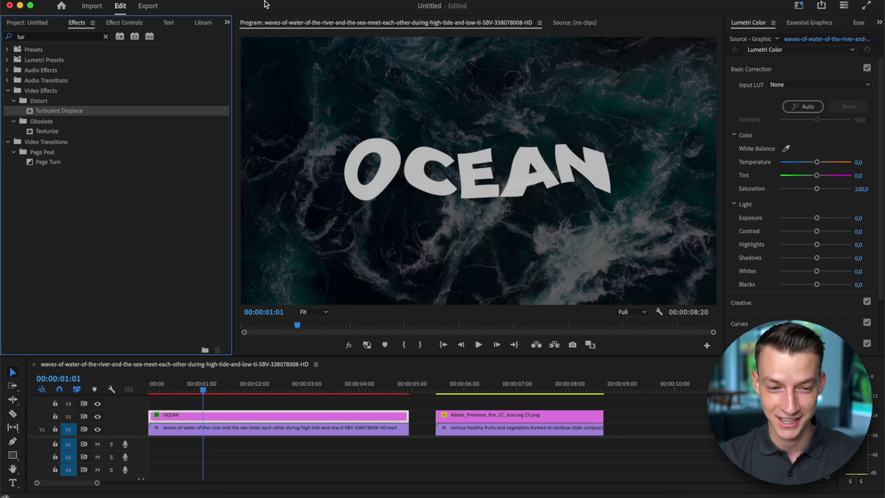
{"action": "left_click", "coordinate": [124, 23]}
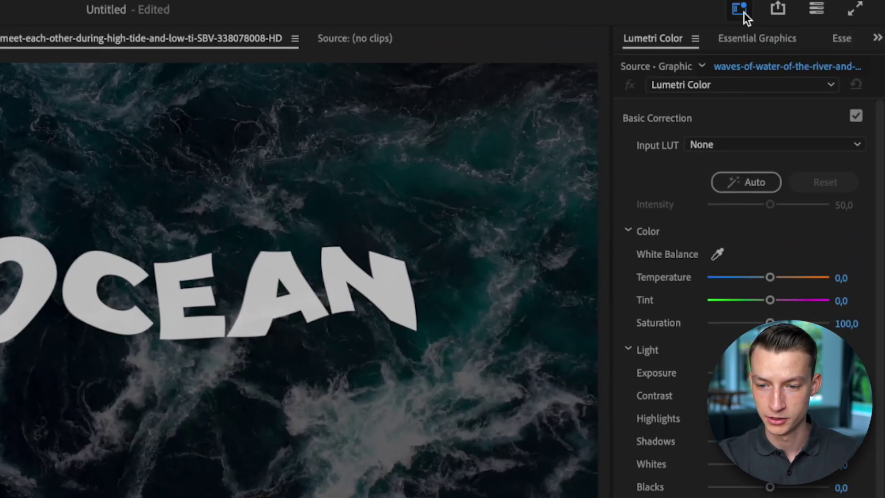
{"action": "left_click", "coordinate": [740, 10]}
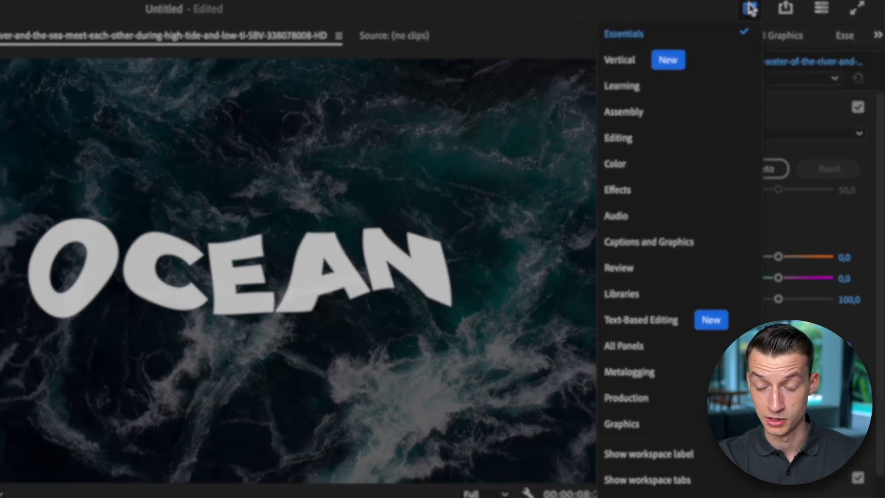
{"action": "left_click", "coordinate": [739, 9]}
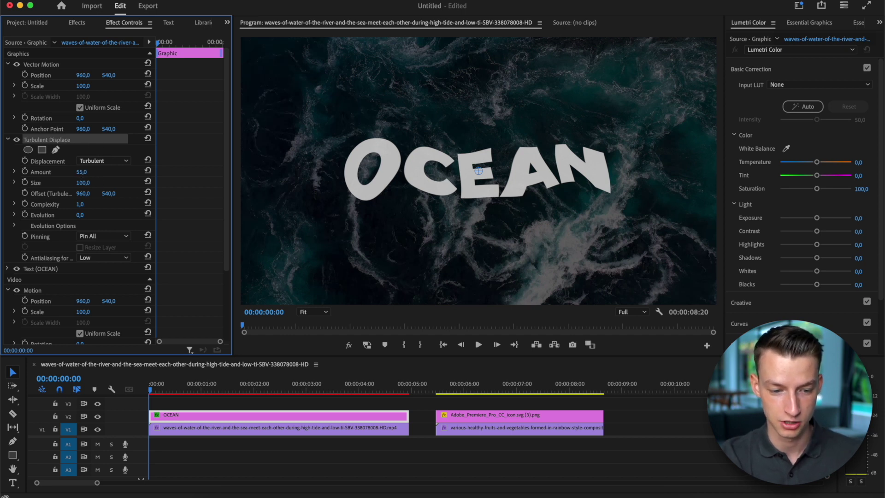
Step: Scrub the OCEAN title's Turbulent Displace Amount down to 15
{"action": "mouse_move", "coordinate": [81, 171]}
{"action": "left_mouse_down"}
{"action": "mouse_move", "coordinate": [88, 171]}
{"action": "mouse_move", "coordinate": [60, 172]}
{"action": "mouse_move", "coordinate": [93, 172]}
{"action": "left_mouse_up"}
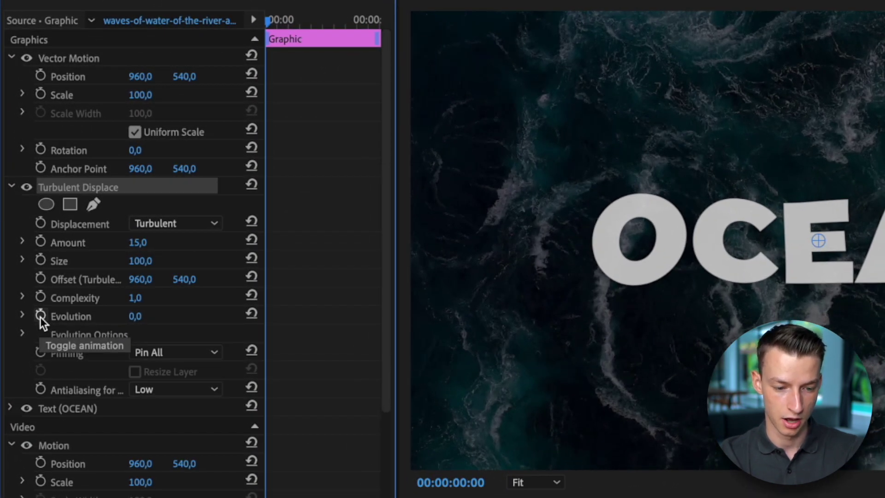
Step: Set an Evolution keyframe at 00:00 and move the playhead to the title clip's last frame
{"action": "left_click", "coordinate": [40, 317]}
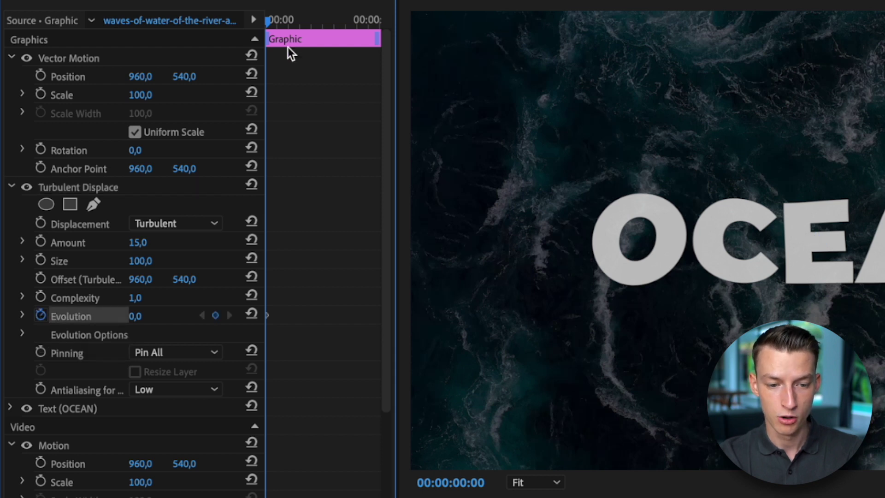
{"action": "left_click_drag", "start_coordinate": [270, 18], "coordinate": [383, 36]}
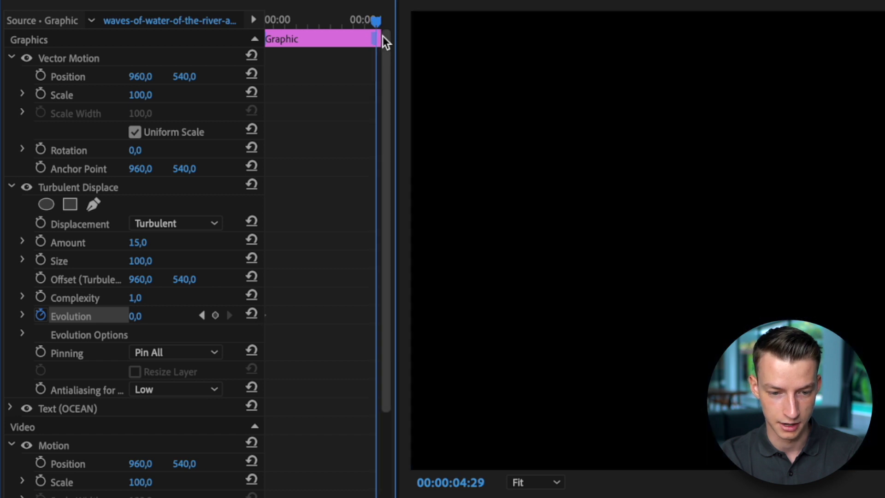
{"action": "key", "text": "Left"}
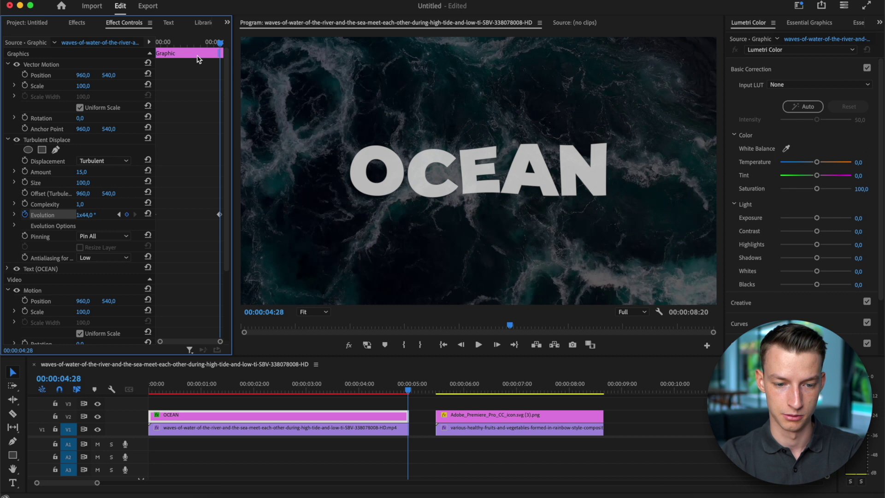
Step: Play the sequence from the start to review the OCEAN wiggle
{"action": "left_click_drag", "start_coordinate": [182, 42], "coordinate": [163, 41]}
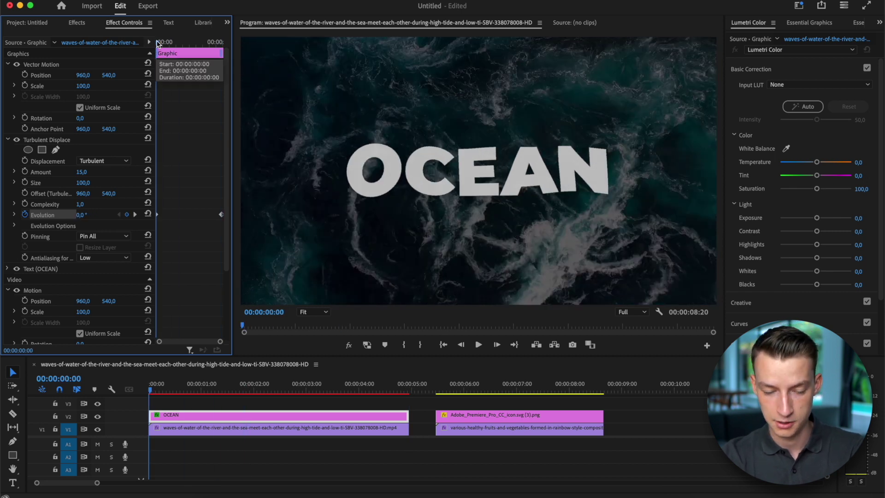
{"action": "key", "text": "space"}
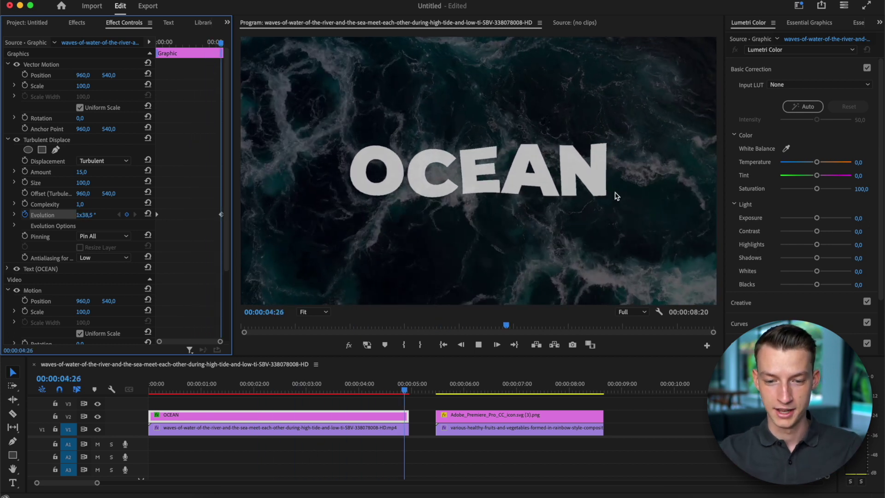
{"action": "key", "text": "space"}
Step: At the title clip's end, raise the Evolution keyframe to about 3x356° for faster wiggle
{"action": "left_click", "coordinate": [408, 382]}
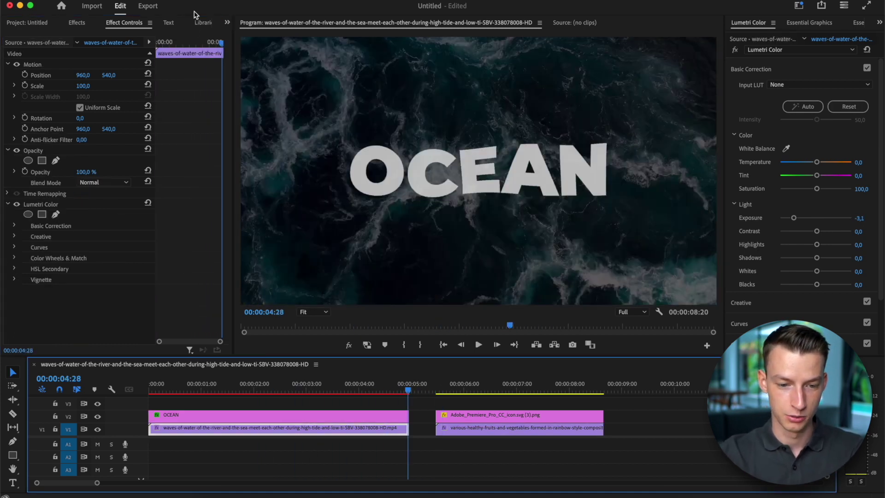
{"action": "left_click_drag", "start_coordinate": [219, 43], "coordinate": [204, 43]}
{"action": "left_click", "coordinate": [364, 414]}
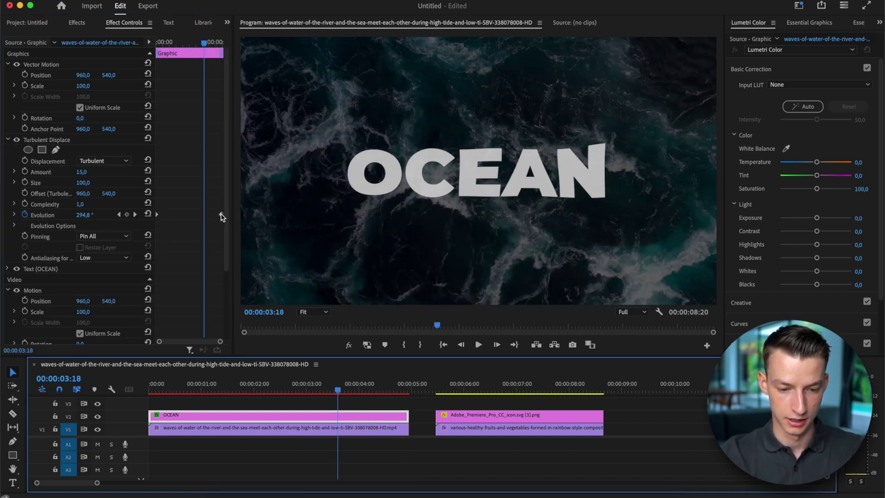
{"action": "left_click", "coordinate": [222, 217]}
{"action": "left_click_drag", "start_coordinate": [213, 42], "coordinate": [222, 41]}
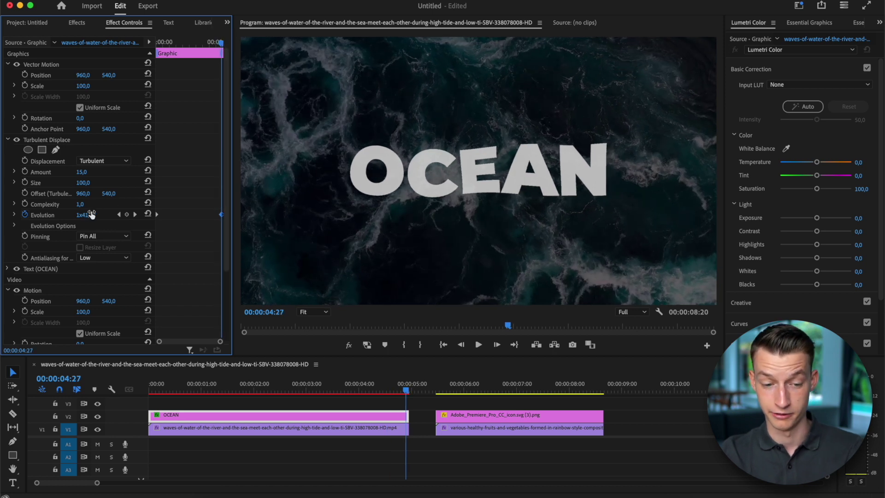
{"action": "left_click_drag", "start_coordinate": [90, 217], "coordinate": [118, 218]}
Step: Replay the sequence from the start to check the faster OCEAN warp
{"action": "left_click", "coordinate": [350, 456]}
{"action": "key", "text": "Home"}
{"action": "key", "text": "space"}
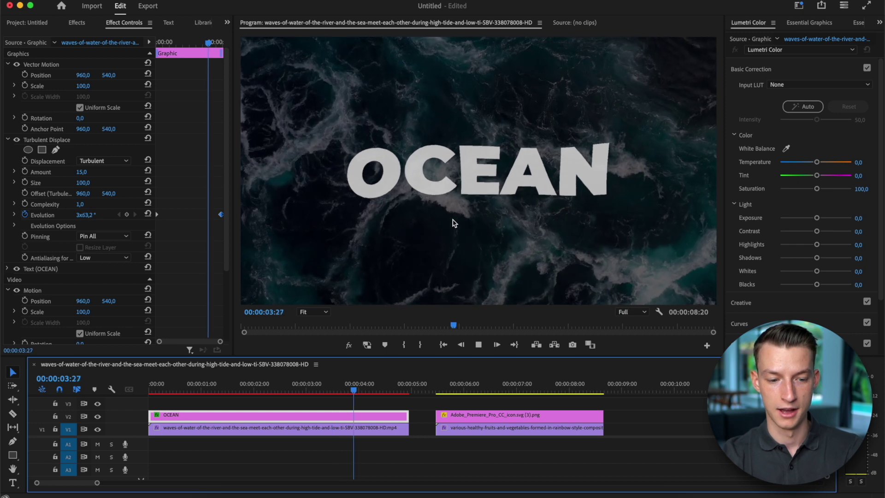
{"action": "key", "text": "space"}
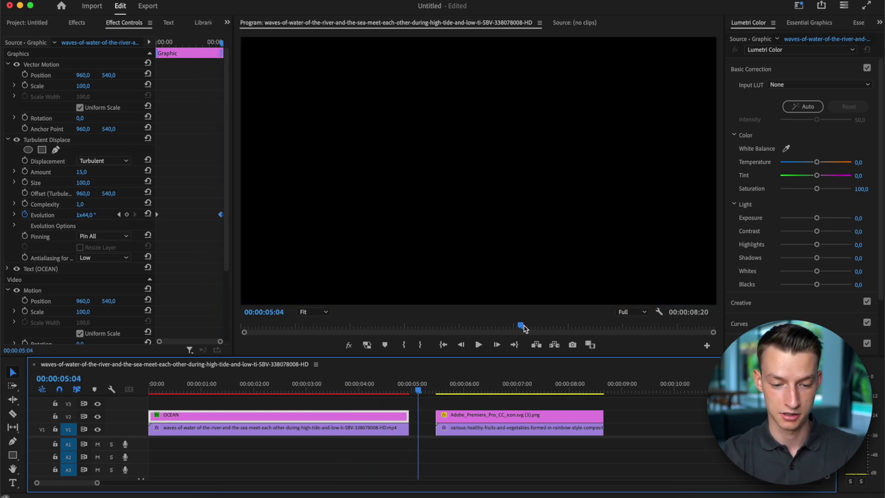
{"action": "left_click", "coordinate": [260, 383]}
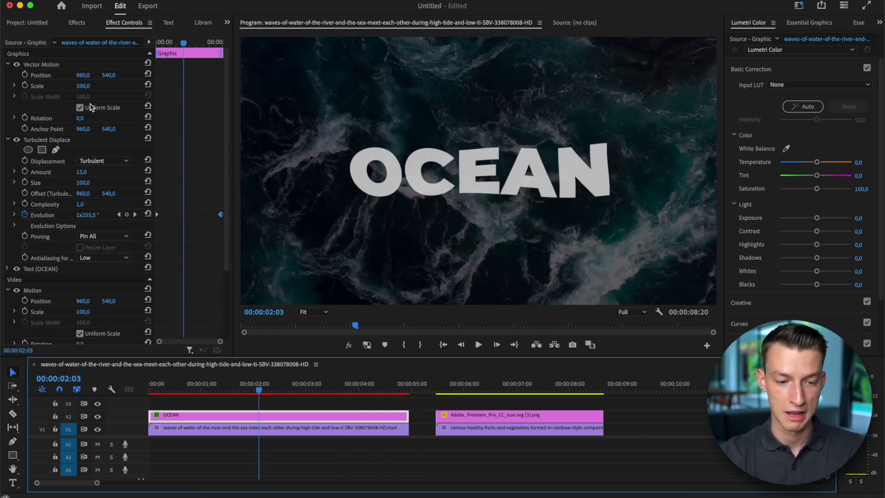
Step: Set the OCEAN title's displacement type to Bulge and preview it from about one second
{"action": "left_click", "coordinate": [40, 162]}
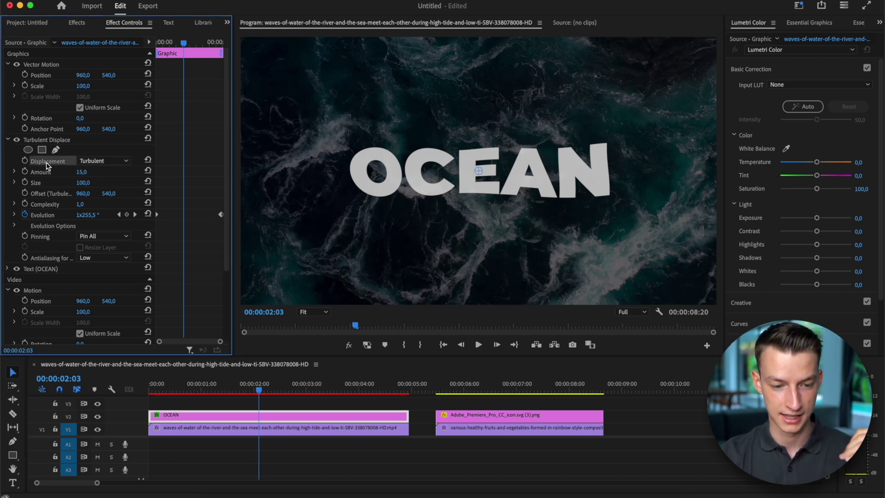
{"action": "left_click", "coordinate": [98, 162]}
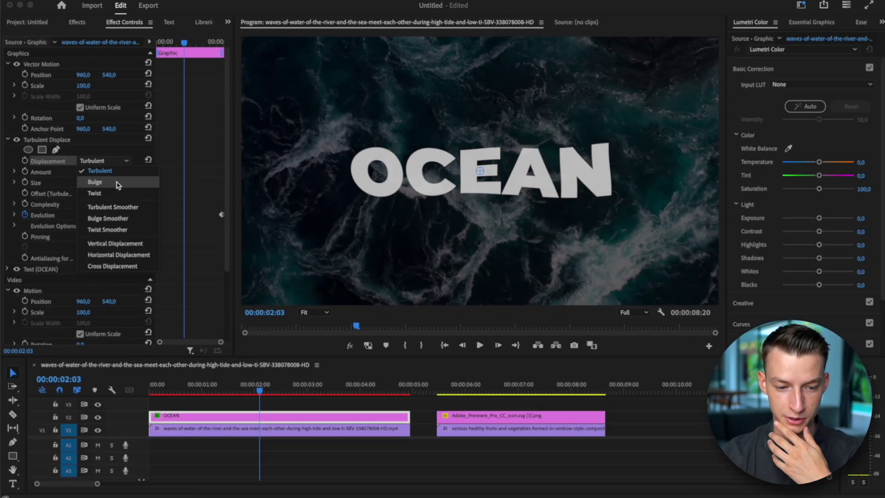
{"action": "left_click", "coordinate": [116, 183]}
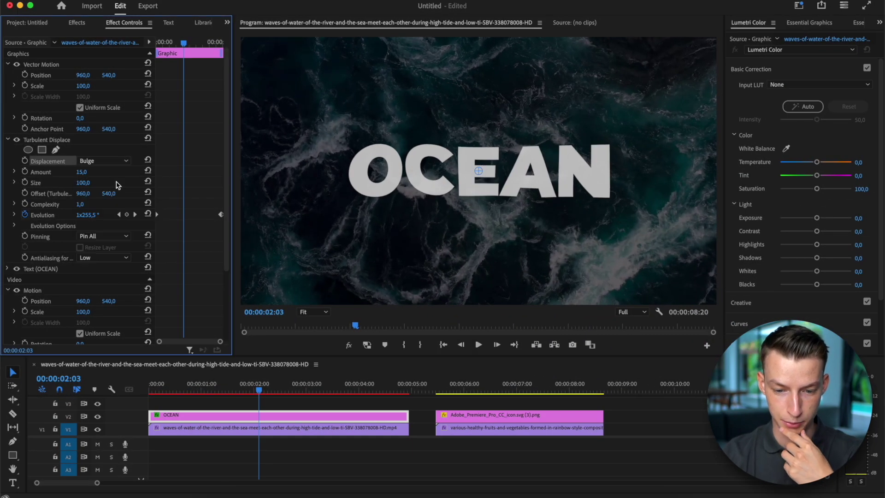
{"action": "left_click", "coordinate": [208, 382]}
{"action": "key", "text": "space"}
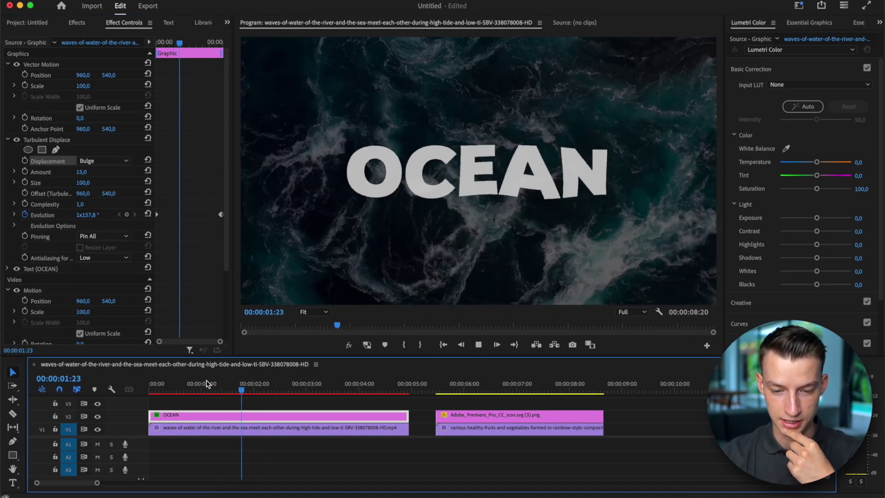
{"action": "key", "text": "space"}
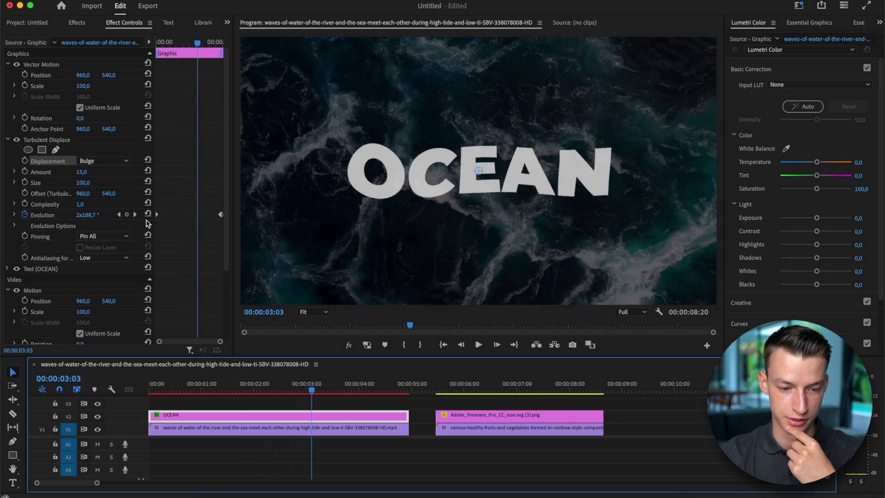
Step: Switch the OCEAN displacement type to Twist Smoother and preview the warp
{"action": "left_click", "coordinate": [112, 161]}
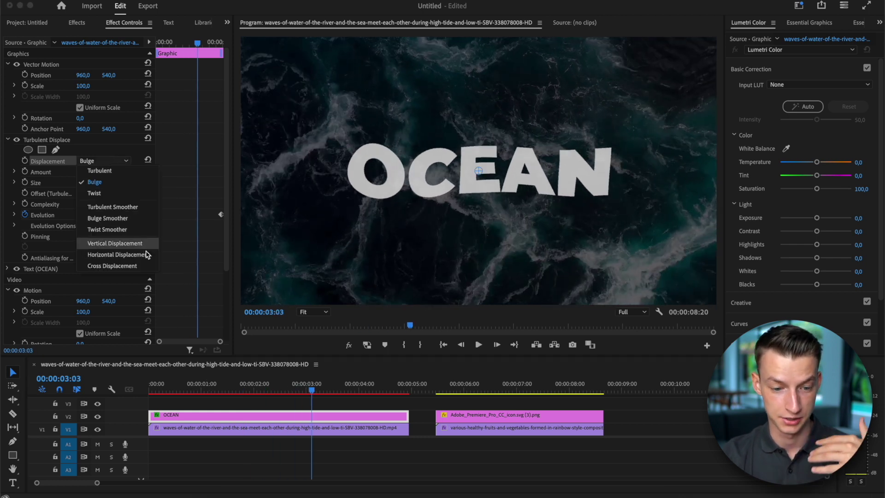
{"action": "left_click", "coordinate": [136, 235]}
{"action": "left_click", "coordinate": [195, 386]}
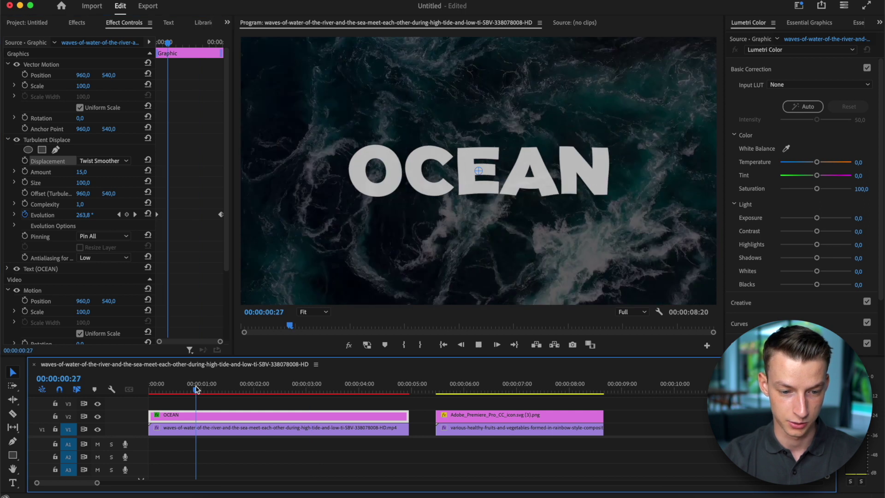
{"action": "key", "text": "space"}
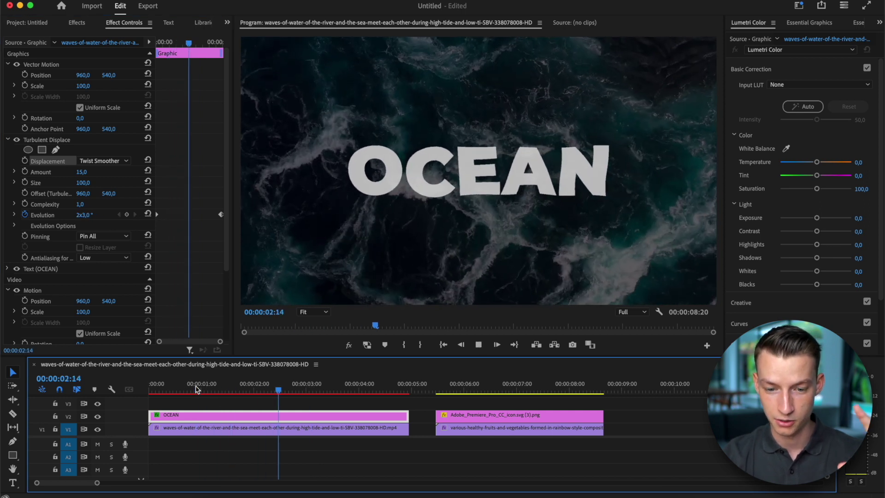
{"action": "key", "text": "space"}
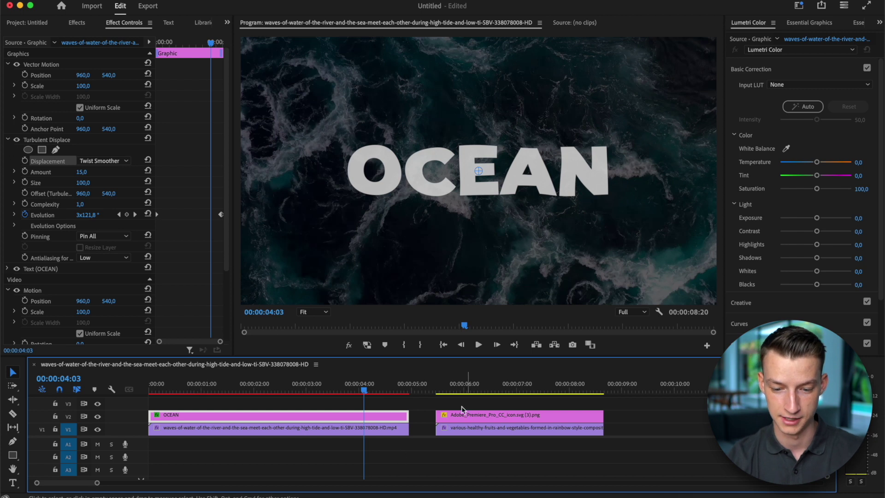
{"action": "left_click", "coordinate": [436, 386]}
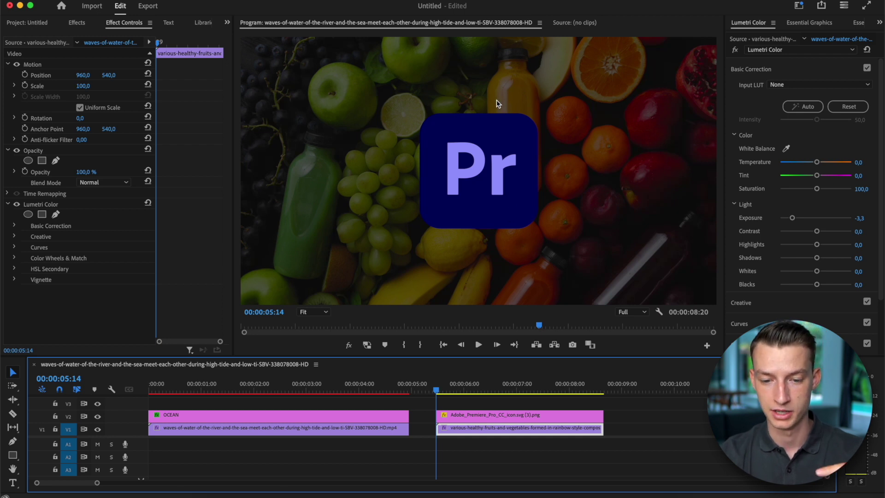
Step: Apply Turbulent Displace to the V2 Premiere Pro logo clip and show its effect settings
{"action": "left_click", "coordinate": [472, 414]}
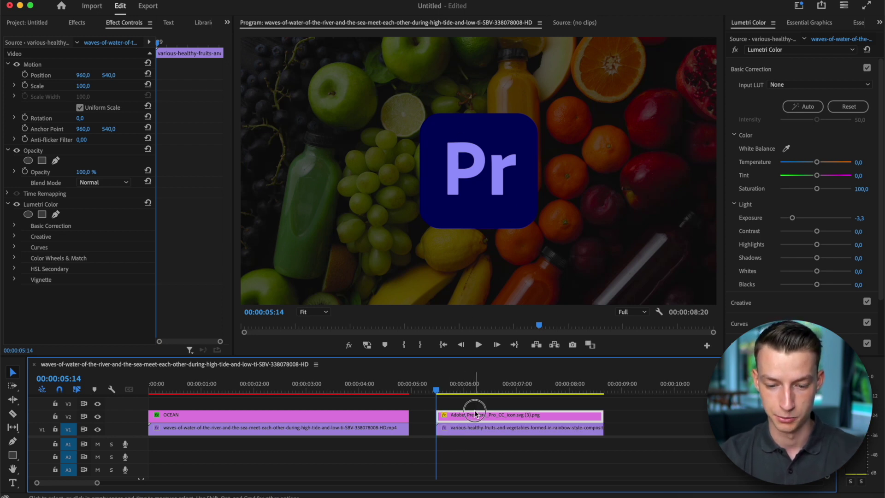
{"action": "left_click", "coordinate": [80, 24]}
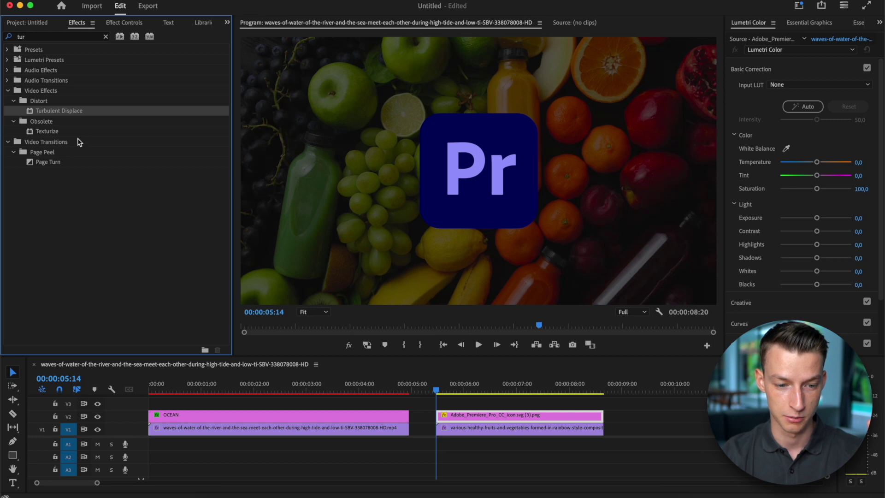
{"action": "left_click_drag", "start_coordinate": [59, 112], "coordinate": [461, 415]}
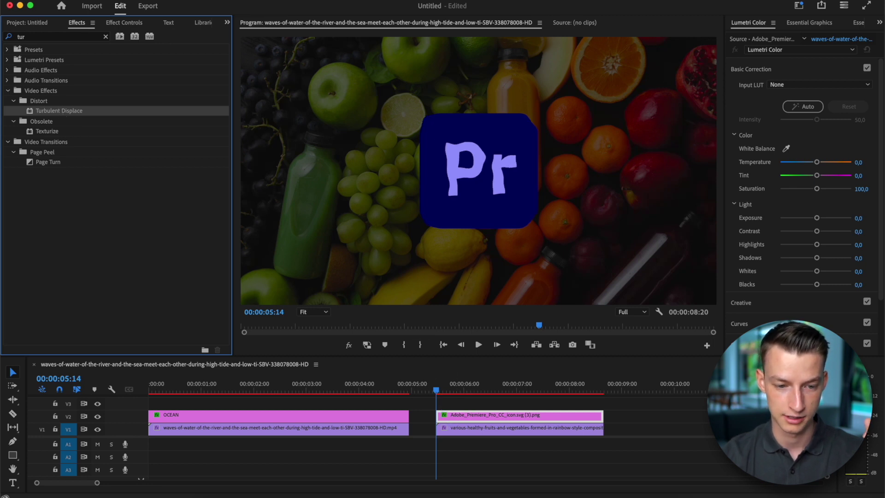
{"action": "left_click", "coordinate": [123, 22]}
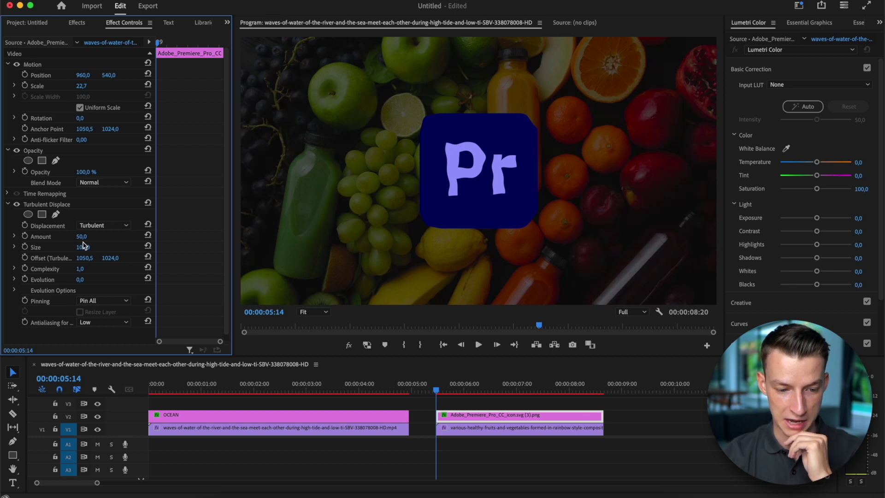
Step: Set the logo warp to Amount 20 and Size 100, and keyframe Evolution to 264° near the clip end
{"action": "left_click_drag", "start_coordinate": [82, 236], "coordinate": [69, 237]}
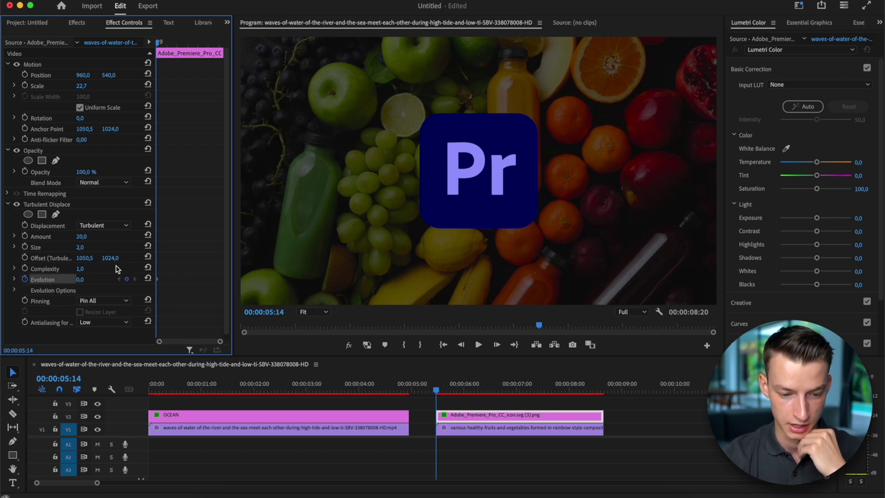
{"action": "left_click", "coordinate": [591, 389]}
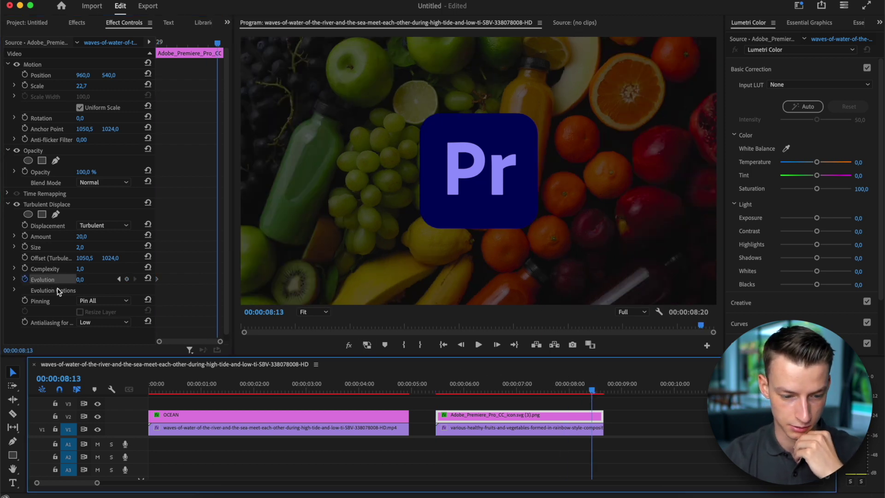
{"action": "left_click_drag", "start_coordinate": [79, 281], "coordinate": [120, 281]}
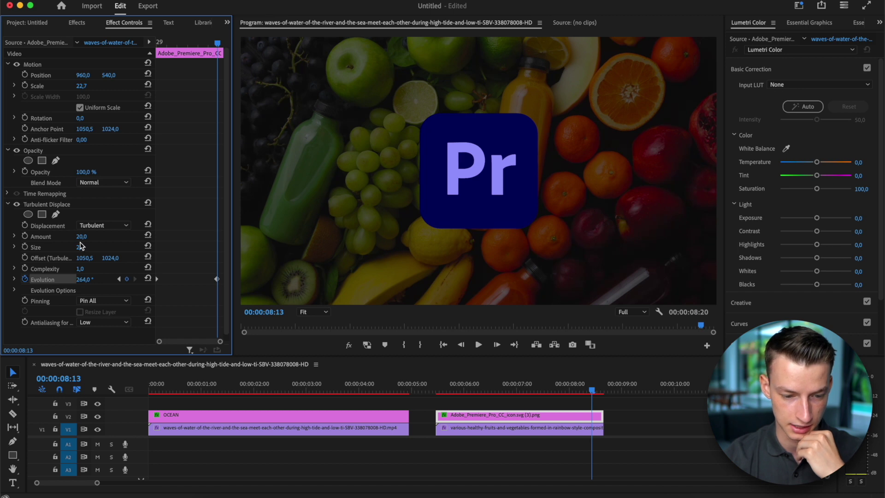
{"action": "type", "text": "100"}
{"action": "key", "text": "Return"}
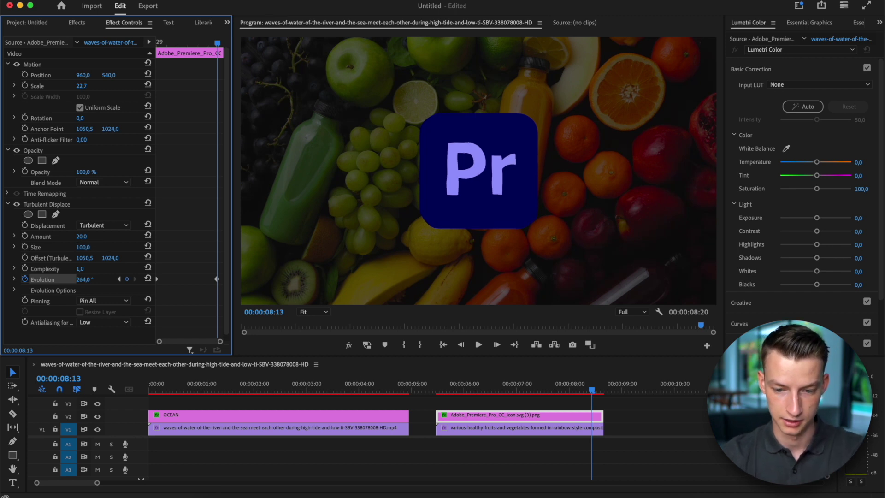
Step: Play the logo clip from its start to preview the wiggle animation
{"action": "left_click", "coordinate": [455, 386]}
{"action": "key", "text": "space"}
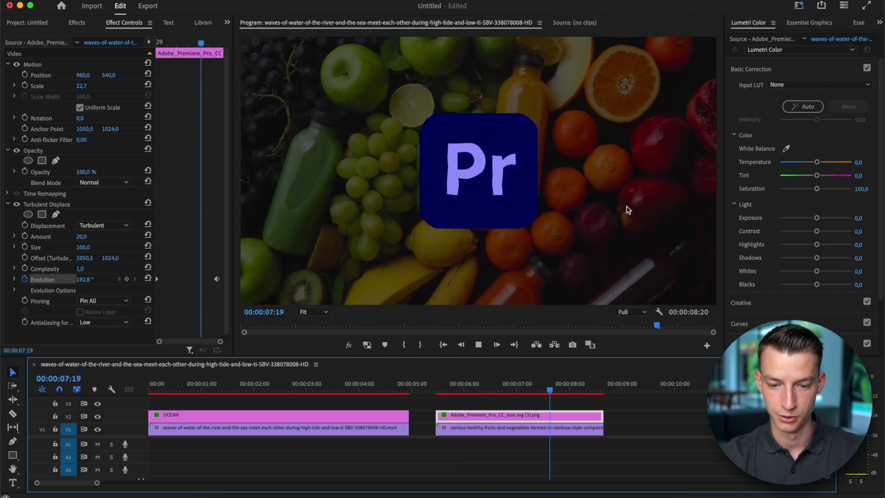
{"action": "left_click", "coordinate": [488, 379]}
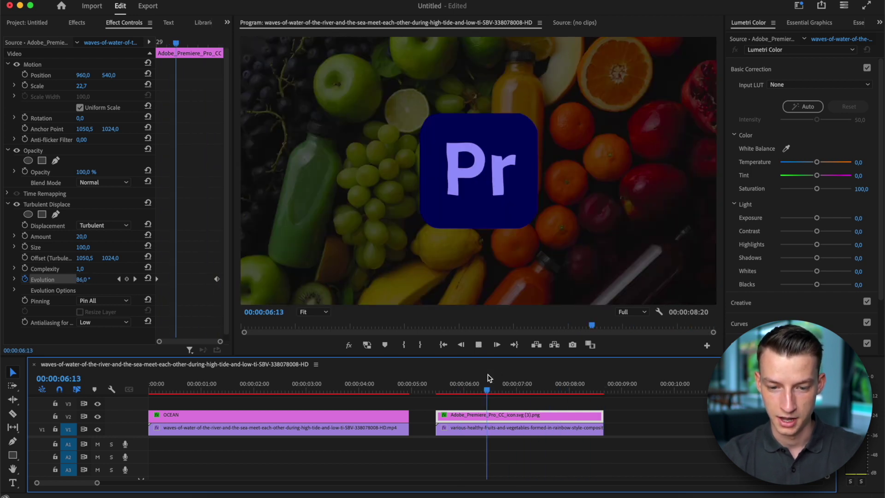